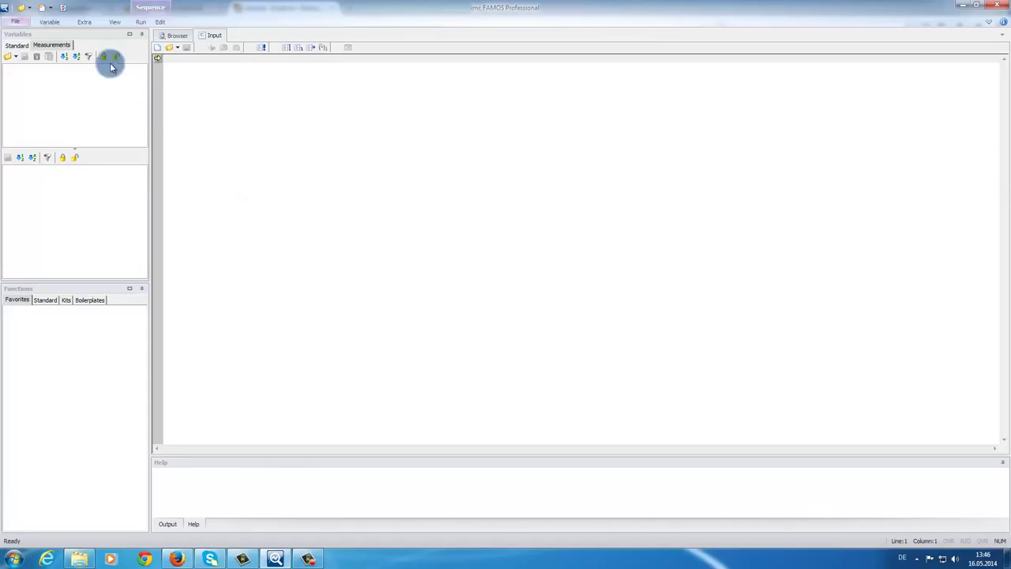
# Set the Browser data-source file format to auto (*.*) in the program options.
pyautogui.click(84, 22)
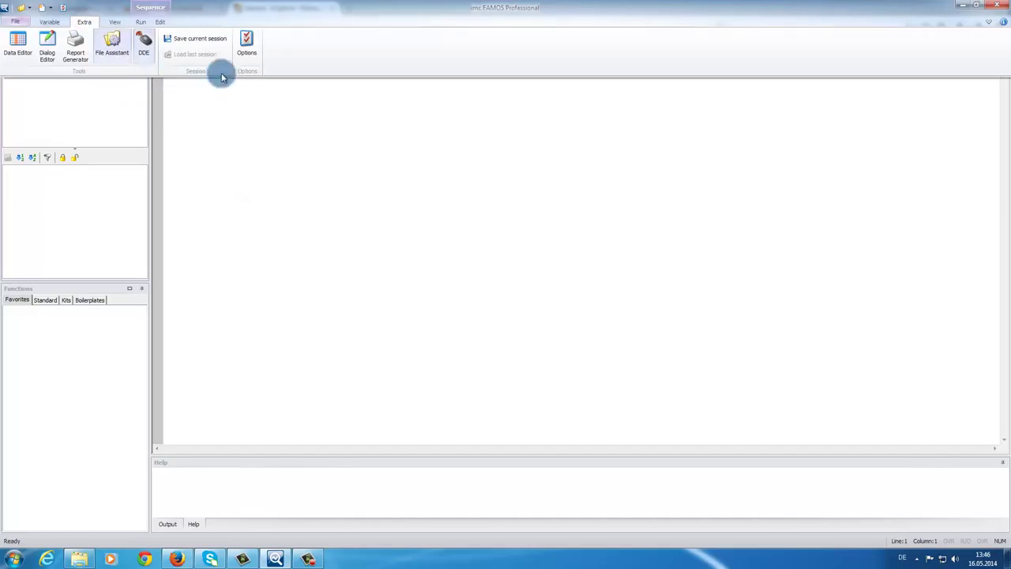
pyautogui.click(247, 44)
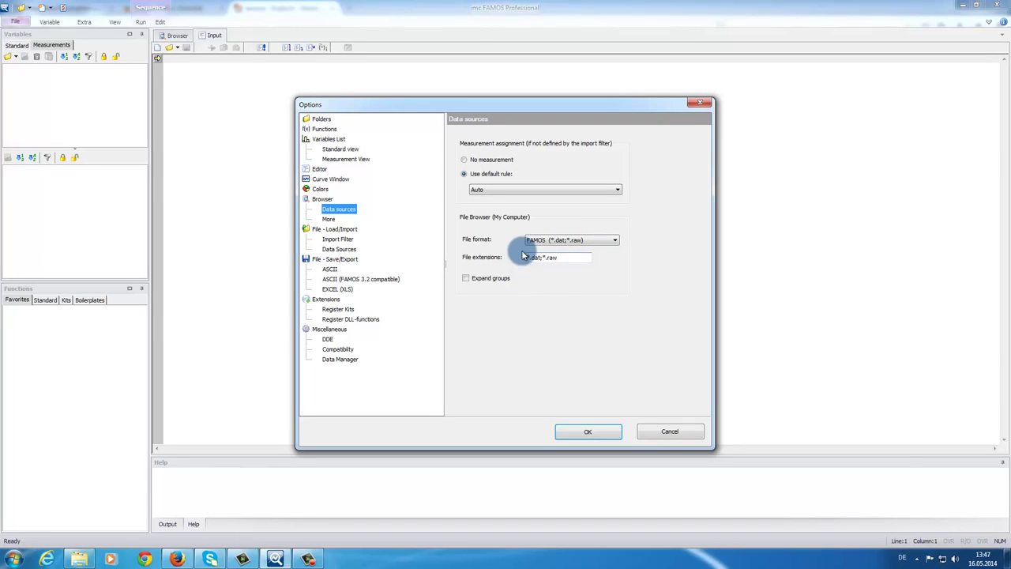
pyautogui.click(616, 242)
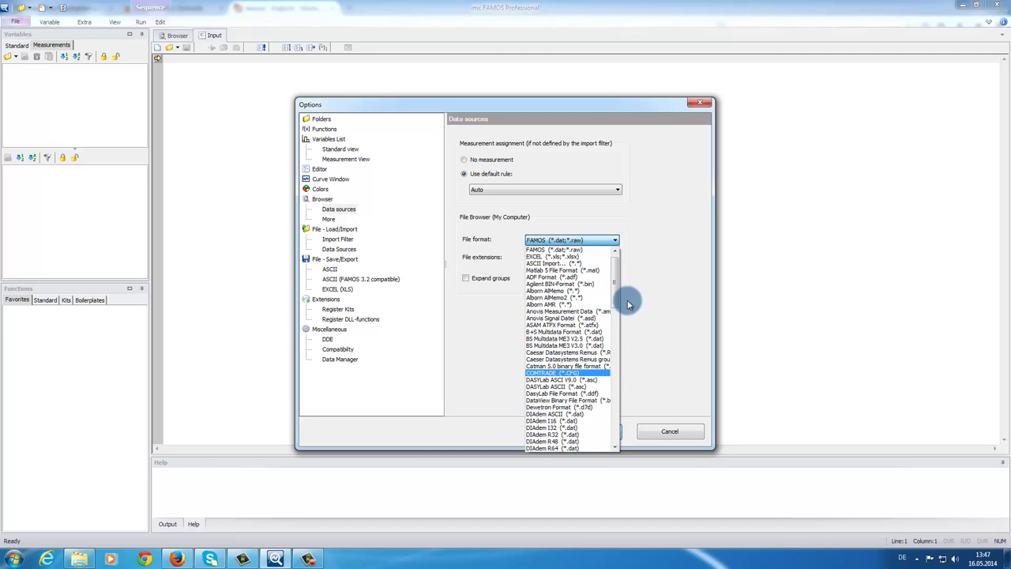
pyautogui.moveTo(617, 289)
pyautogui.mouseDown()
pyautogui.moveTo(614, 329)
pyautogui.moveTo(614, 271)
pyautogui.mouseUp()
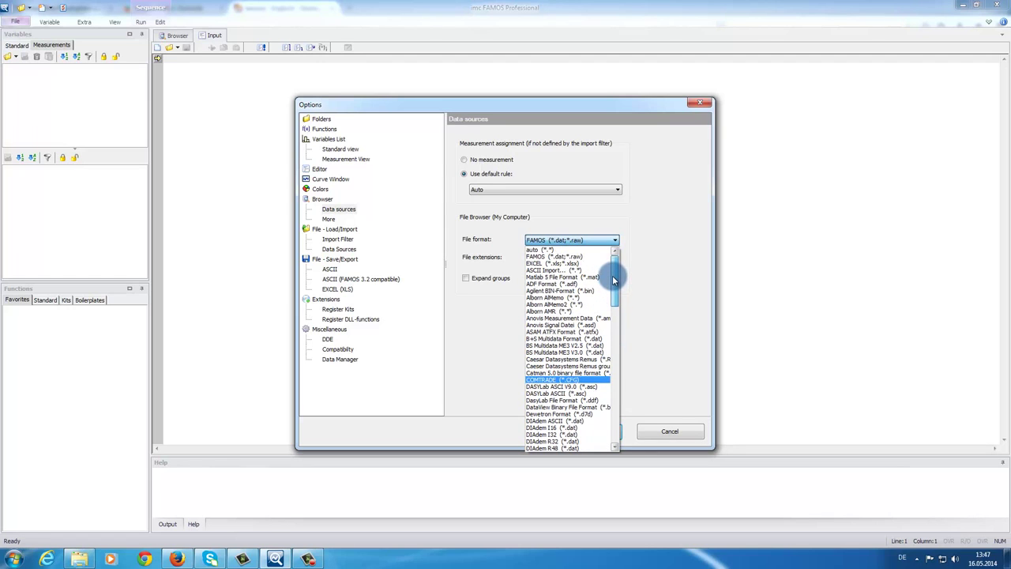
pyautogui.click(551, 252)
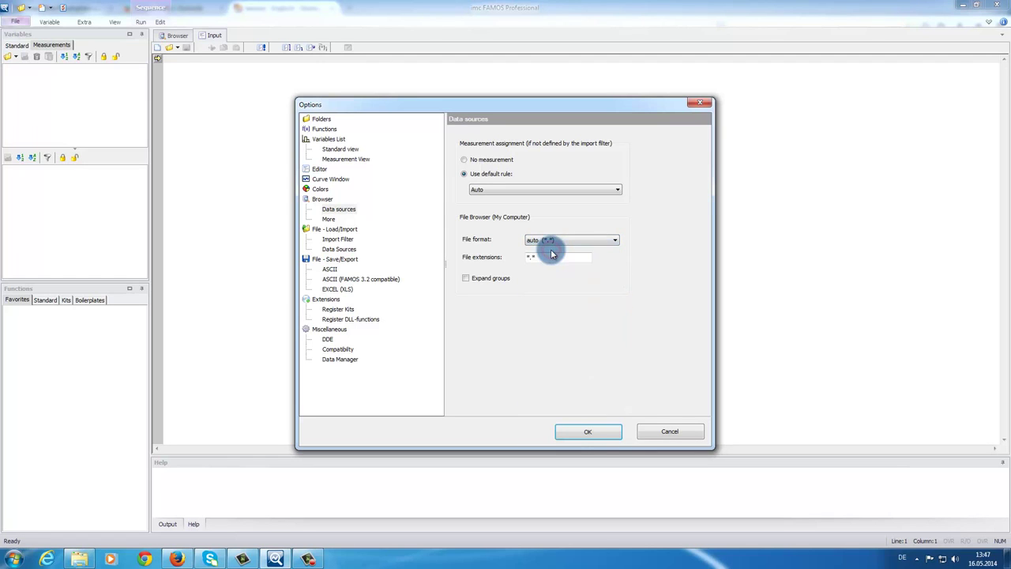
pyautogui.click(587, 432)
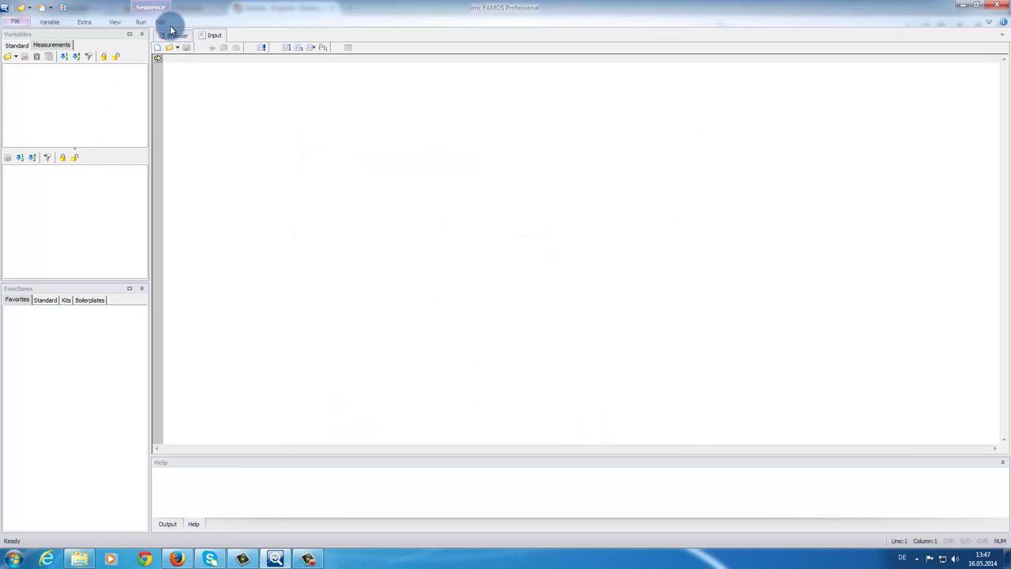
# Show the Dat folder in the file browser and scroll down to the Test bench text files.
pyautogui.click(172, 37)
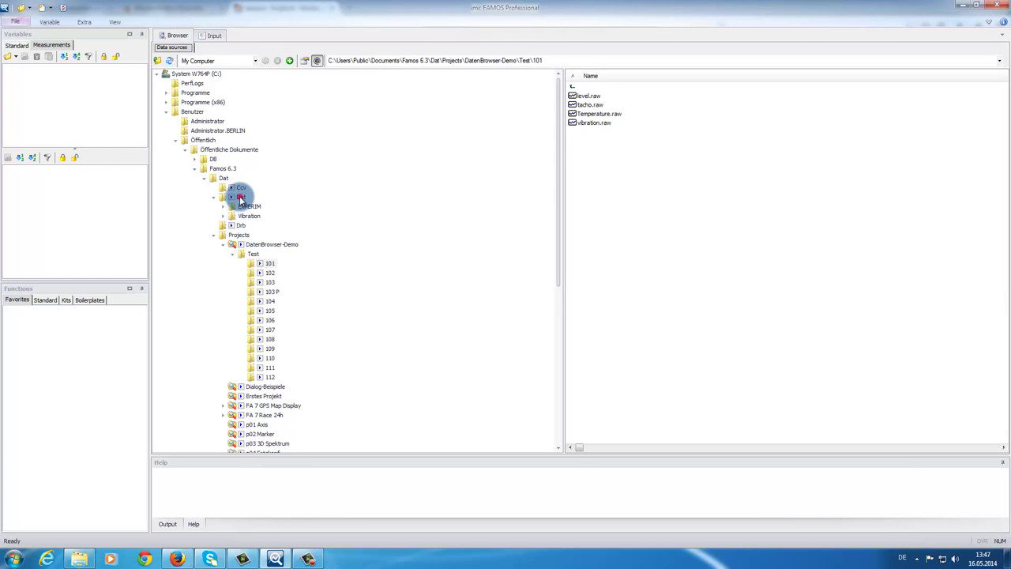
pyautogui.click(241, 197)
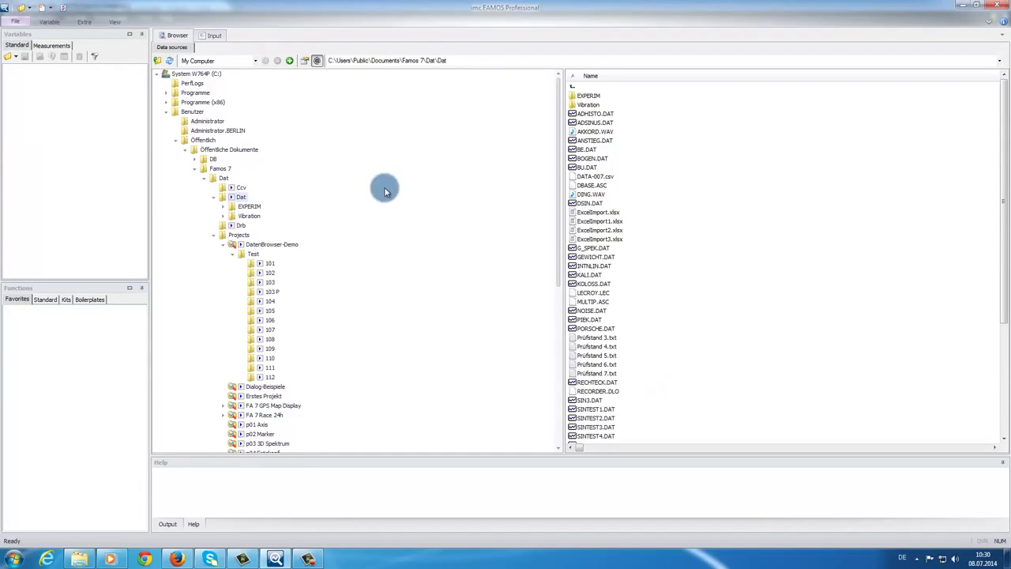
pyautogui.click(742, 282)
pyautogui.scroll(-6, 744, 282)
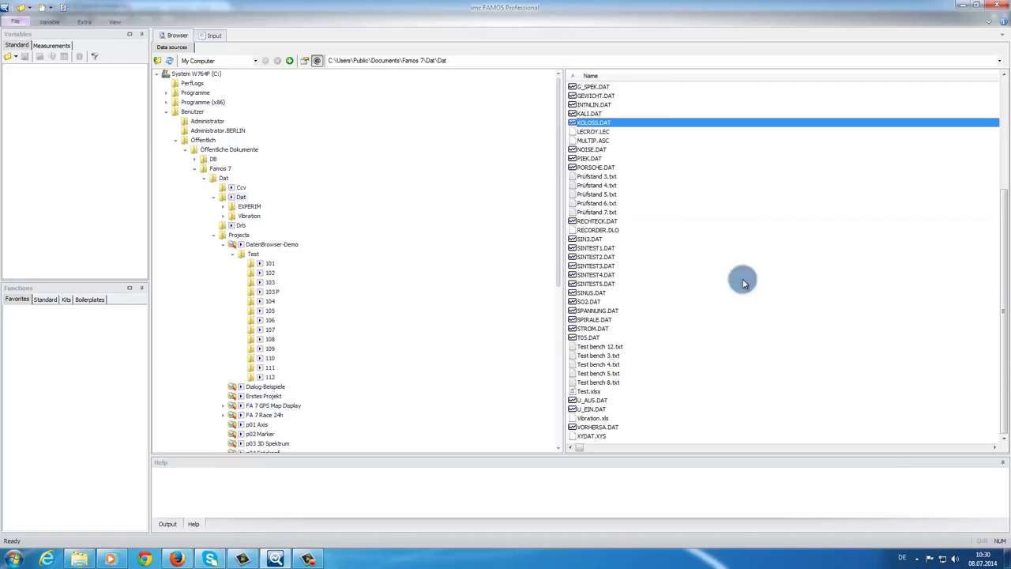
# Open Test bench 3.txt's import options and set its time column to None.
pyautogui.doubleClick(598, 357)
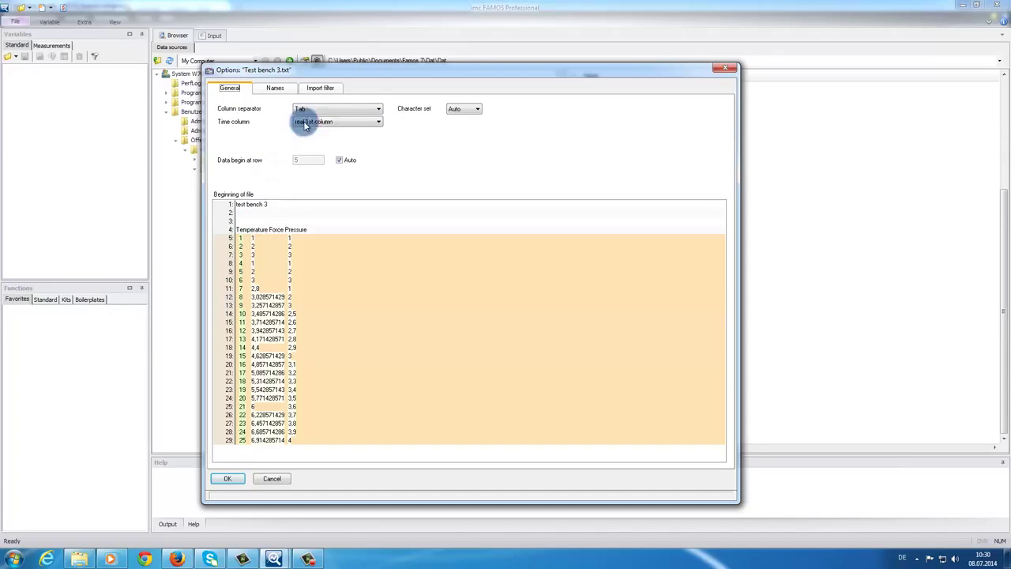
pyautogui.click(380, 123)
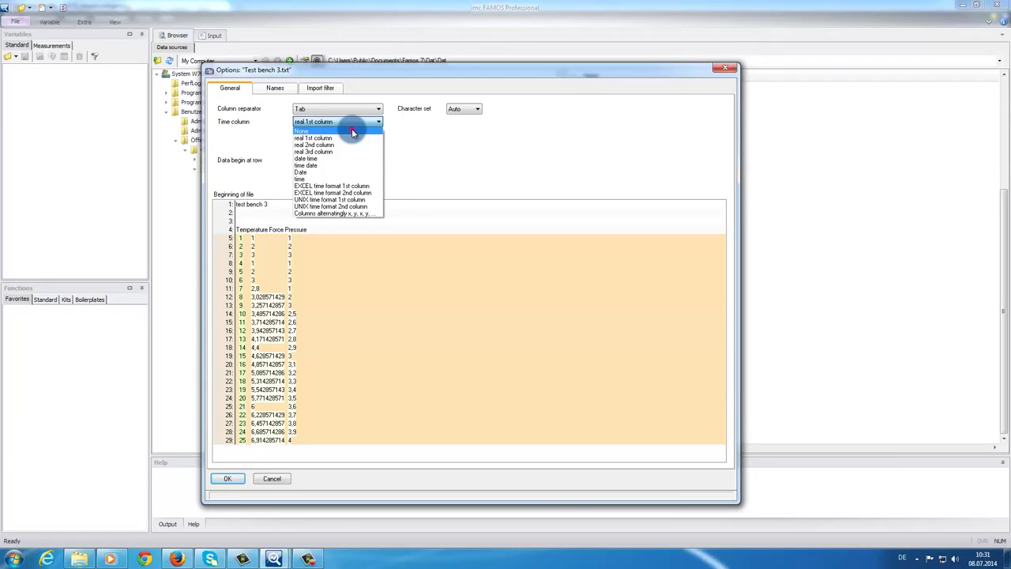
pyautogui.click(352, 131)
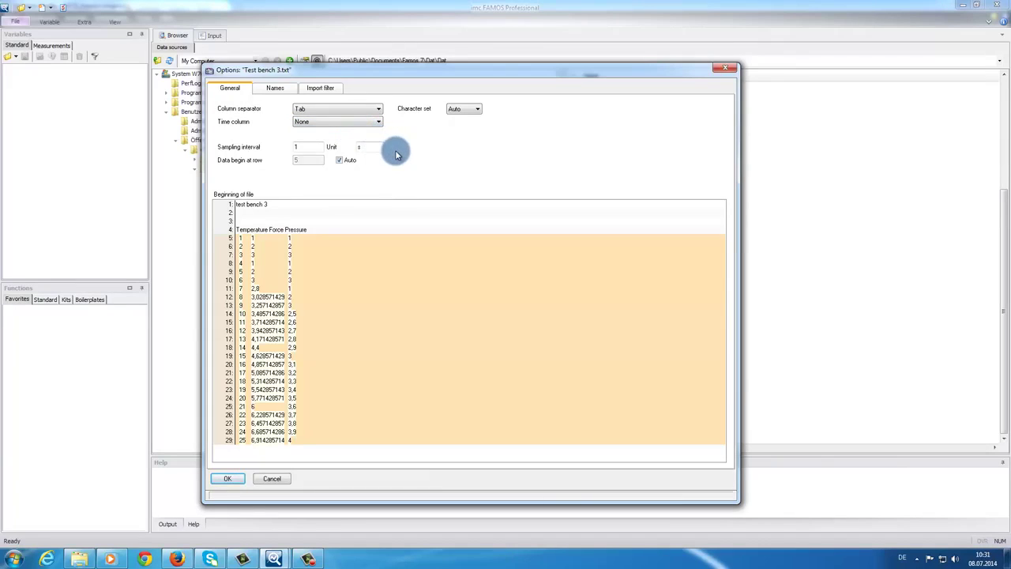
# Read Test bench 3's channel names (Temperature, Force, Pressure) from line number 4.
pyautogui.click(272, 89)
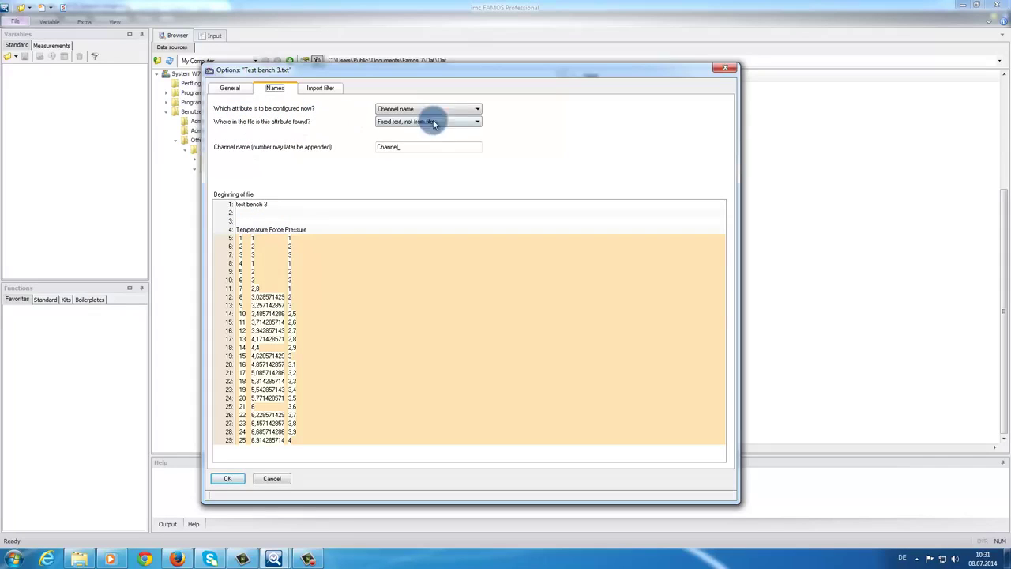
pyautogui.click(478, 121)
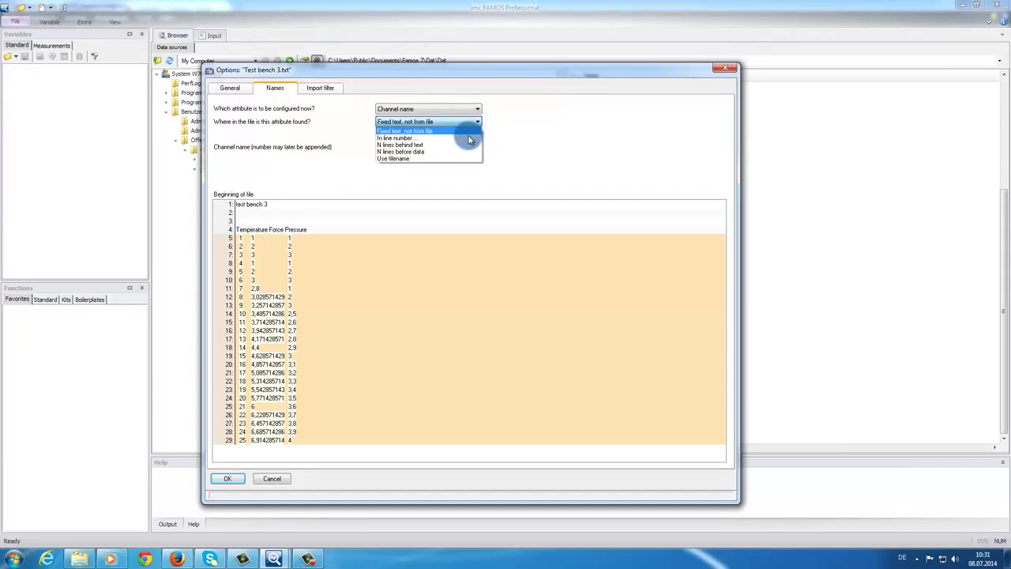
pyautogui.click(469, 139)
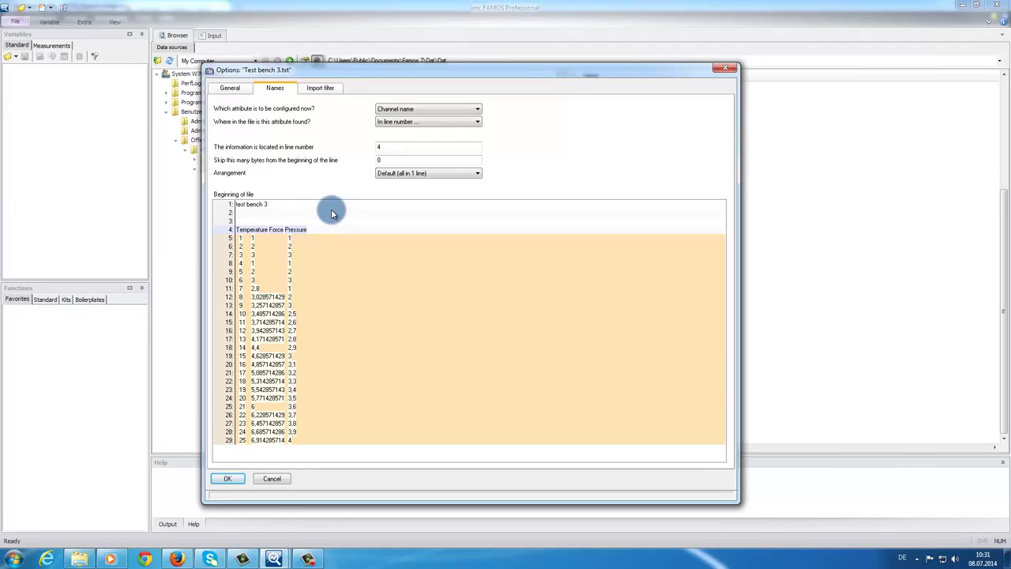
# Import Test bench 3's three channels and open Test bench 4.txt's import options.
pyautogui.click(229, 478)
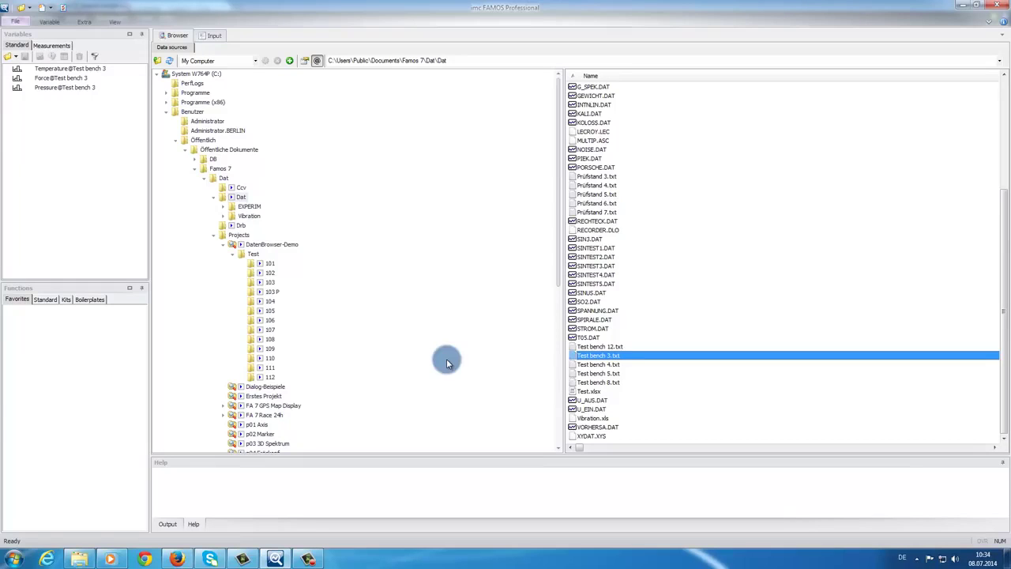
pyautogui.doubleClick(588, 365)
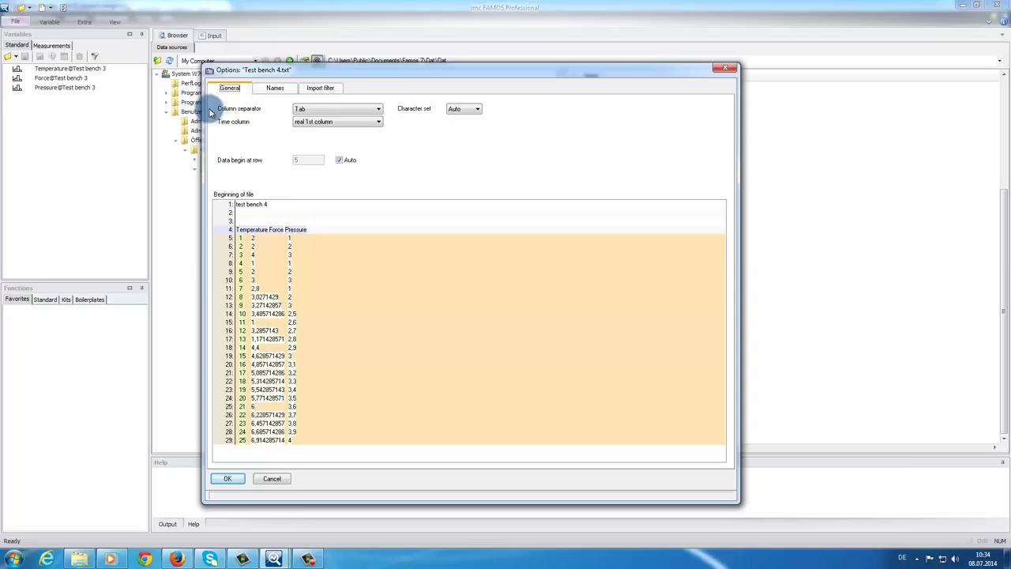
# Confirm names come from line 4, then set Test bench 4.txt's time column to None.
pyautogui.click(276, 88)
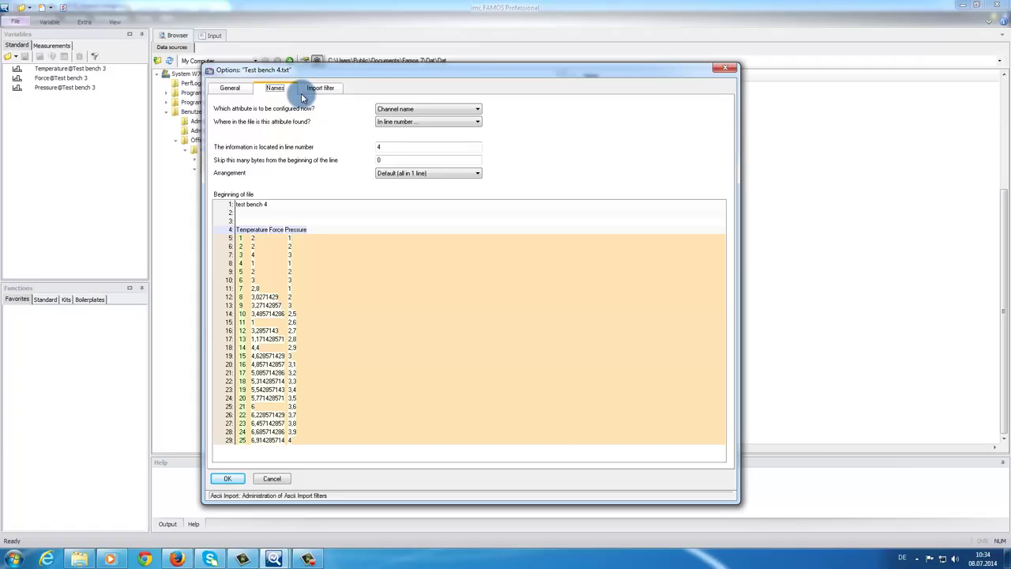
pyautogui.click(254, 93)
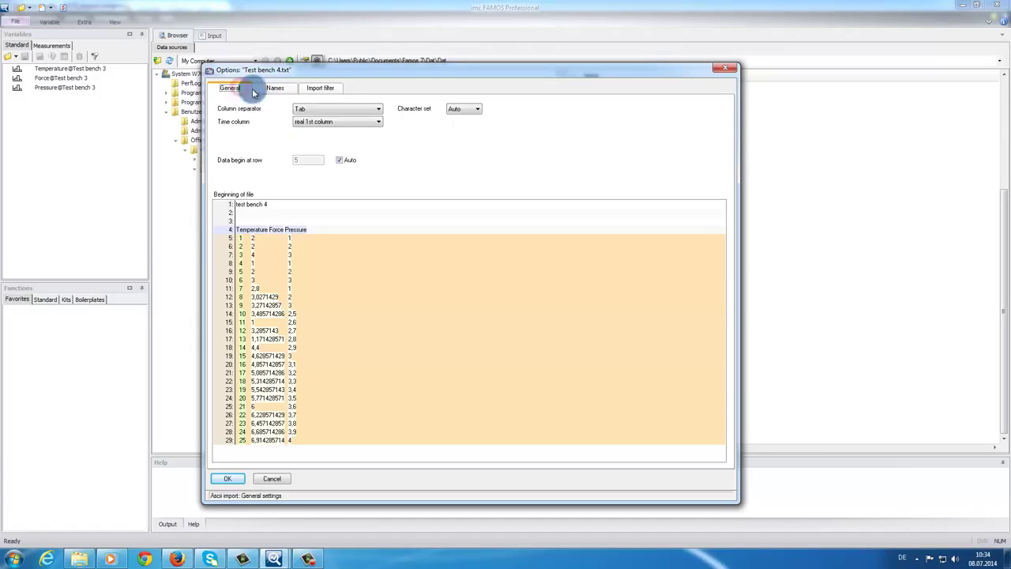
pyautogui.click(369, 121)
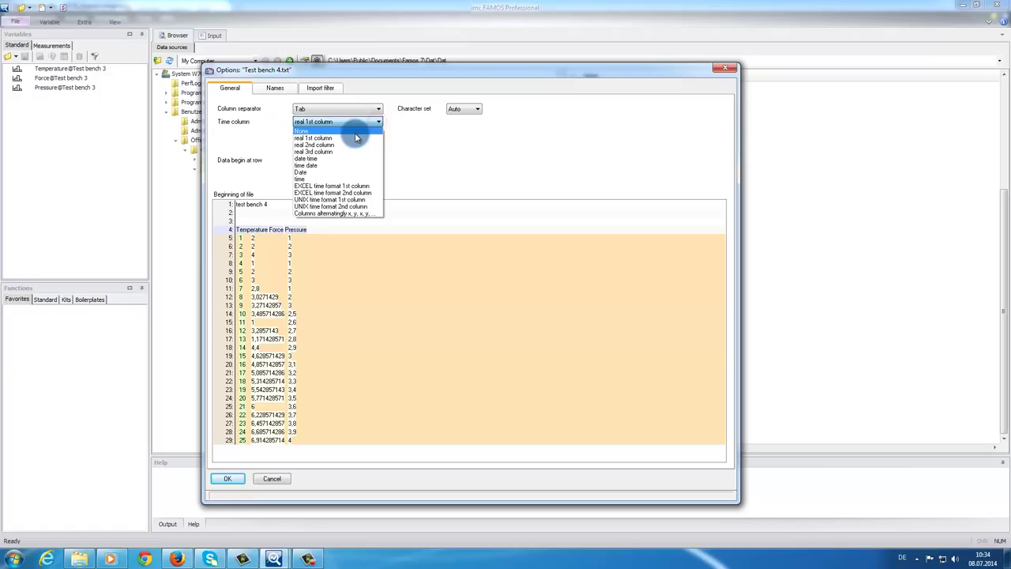
pyautogui.click(354, 133)
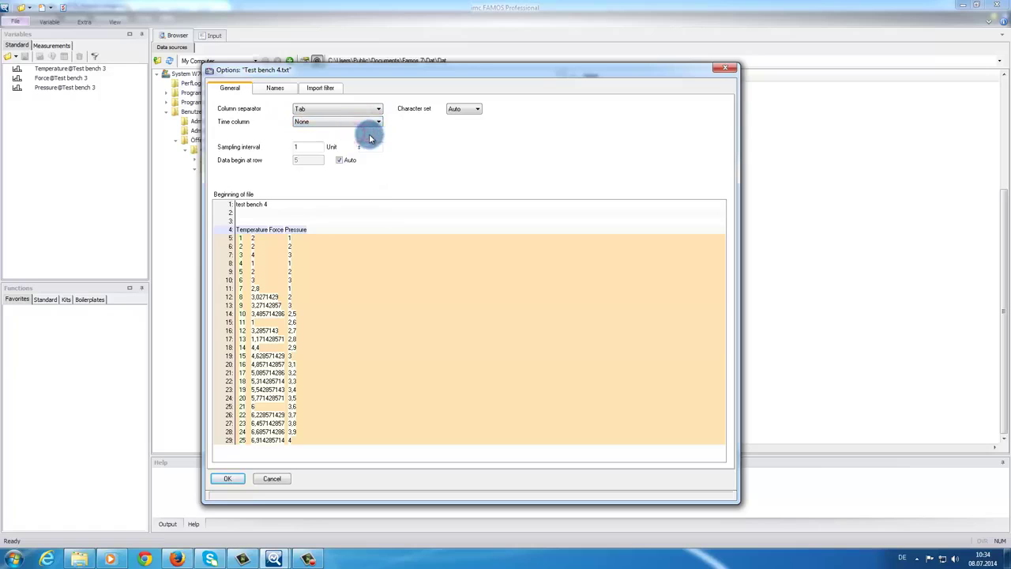
# Save the settings as a new import filter named 'test bench' and import Test bench 4.
pyautogui.click(315, 88)
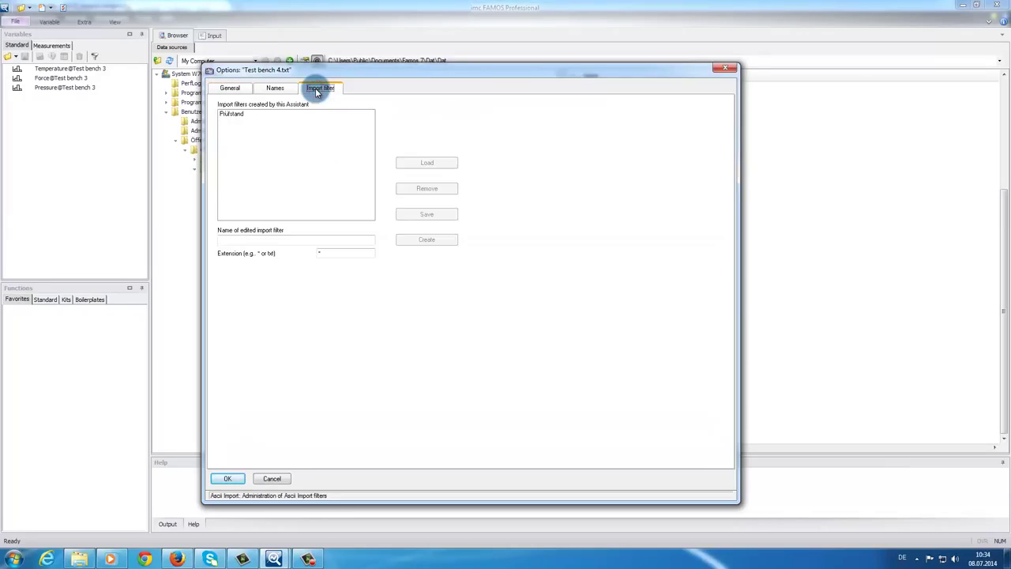
pyautogui.click(246, 239)
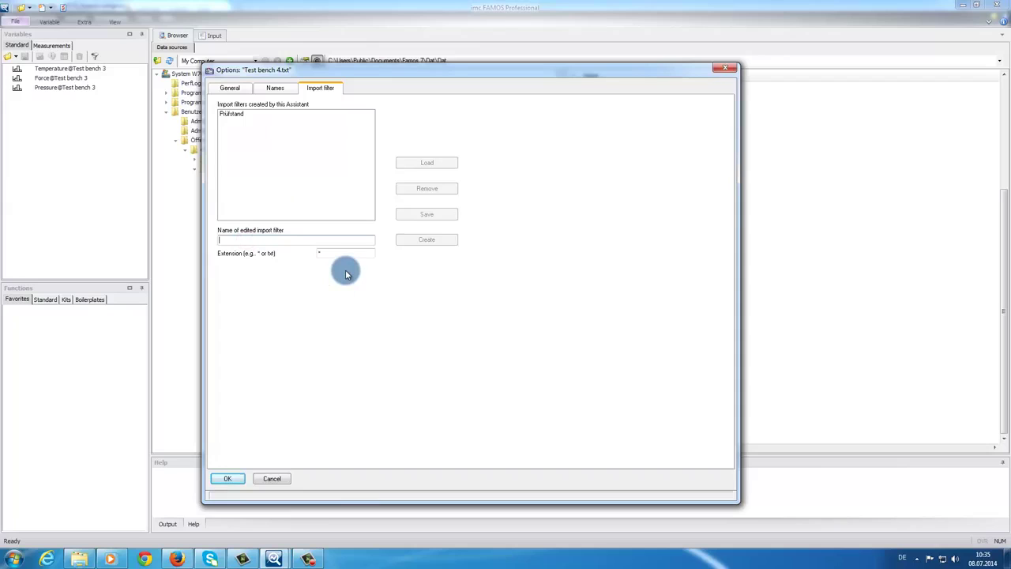
pyautogui.write('ts')
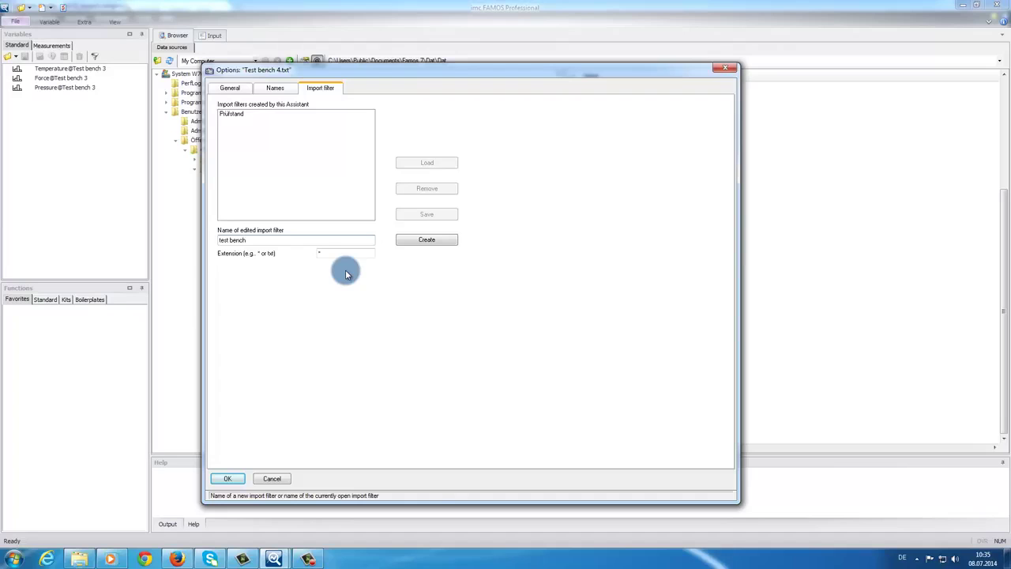
pyautogui.click(411, 243)
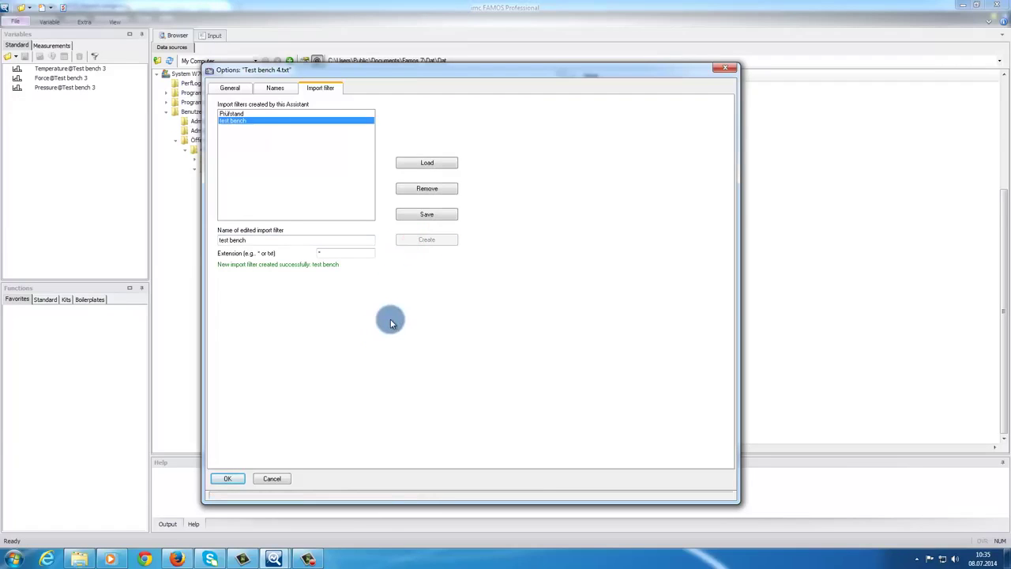
pyautogui.click(226, 480)
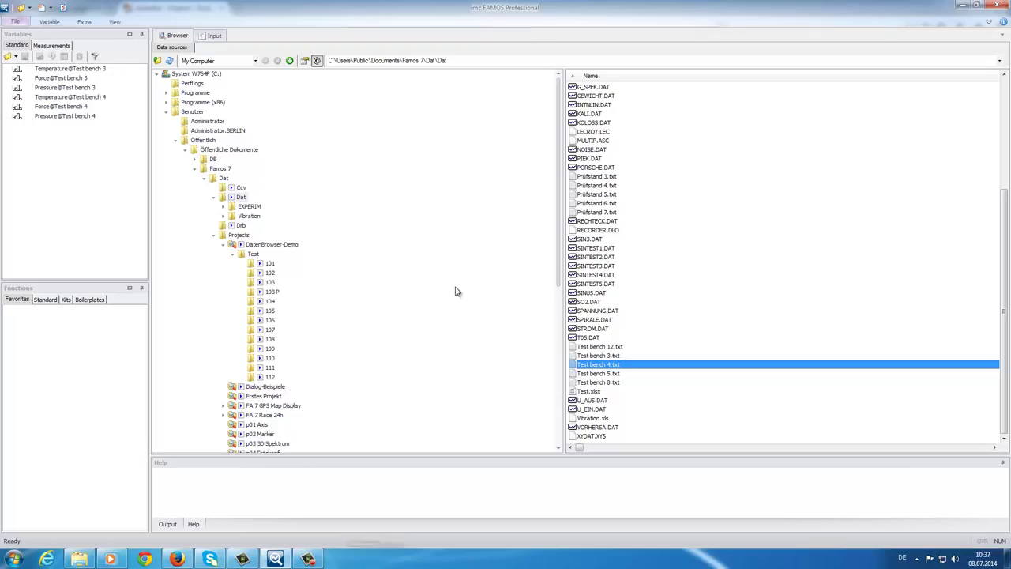
# Open the import options for Test bench 5.txt.
pyautogui.doubleClick(589, 374)
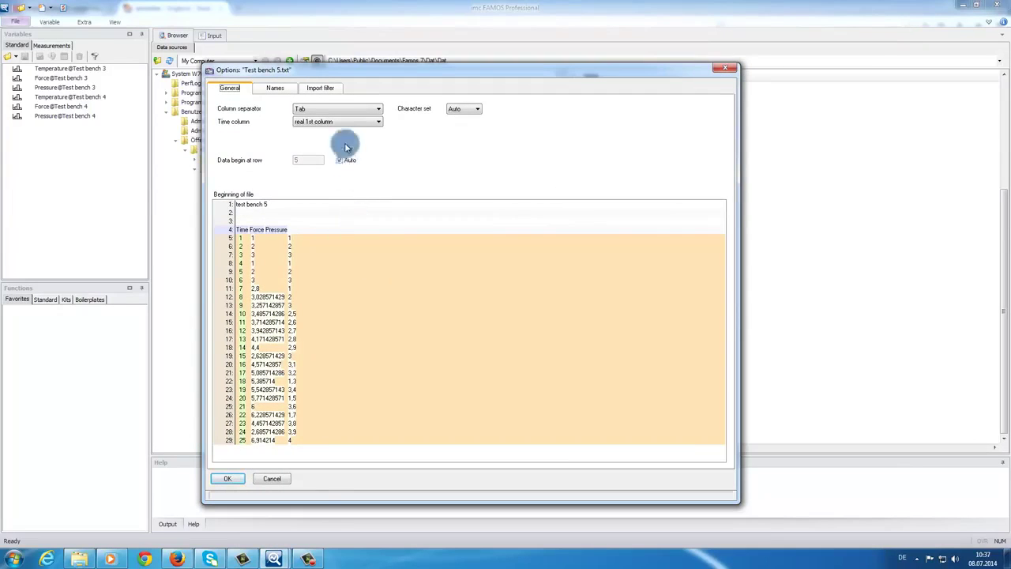
# Load the saved 'test bench' import filter and import Test bench 5.txt with it.
pyautogui.click(316, 90)
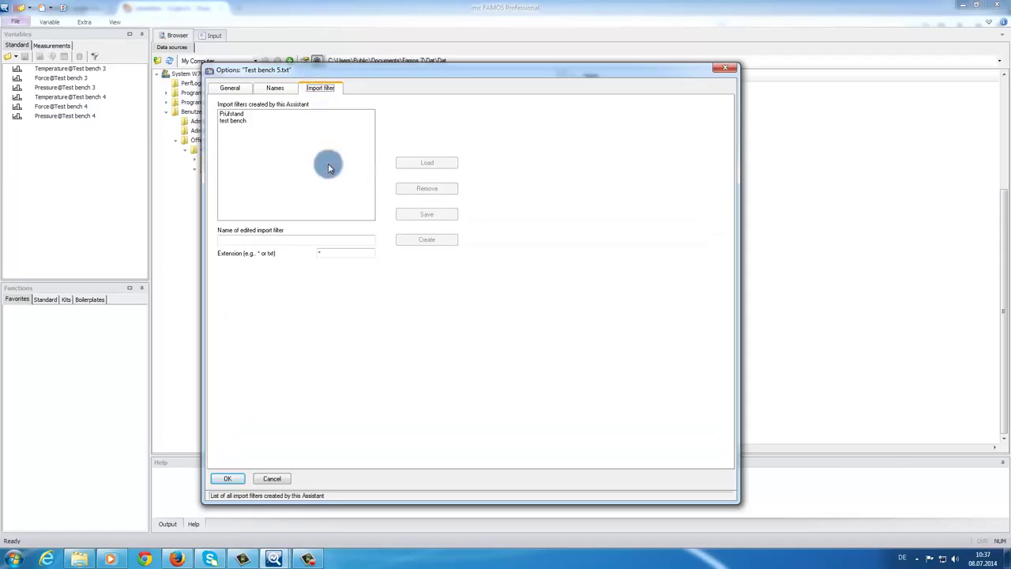
pyautogui.click(232, 121)
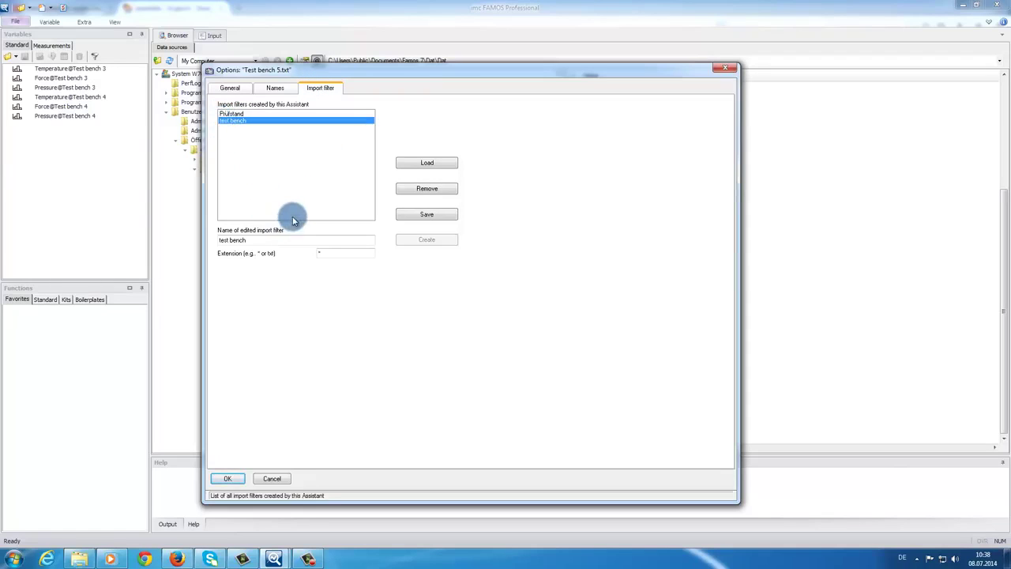
pyautogui.click(410, 163)
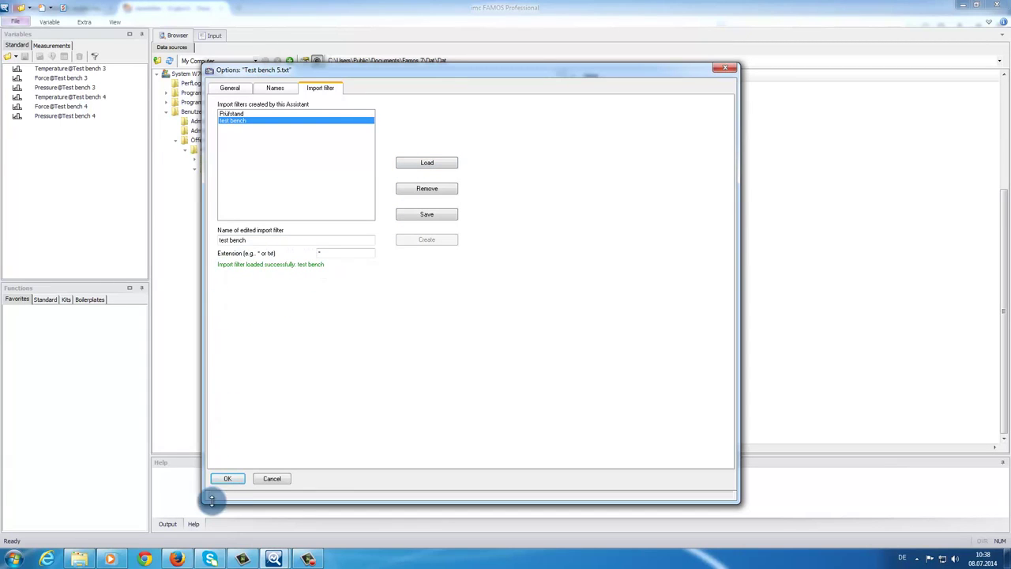
pyautogui.click(226, 478)
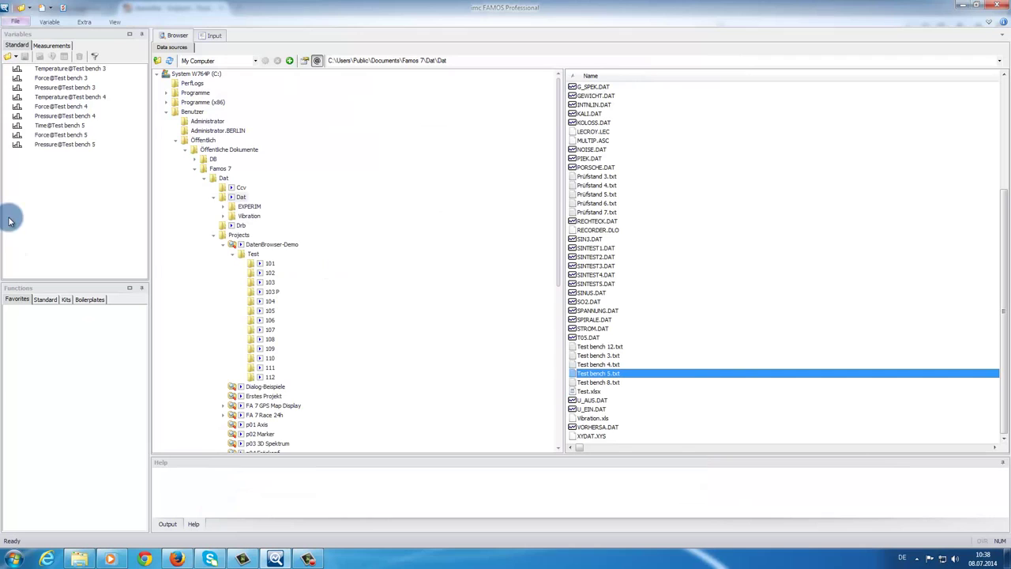